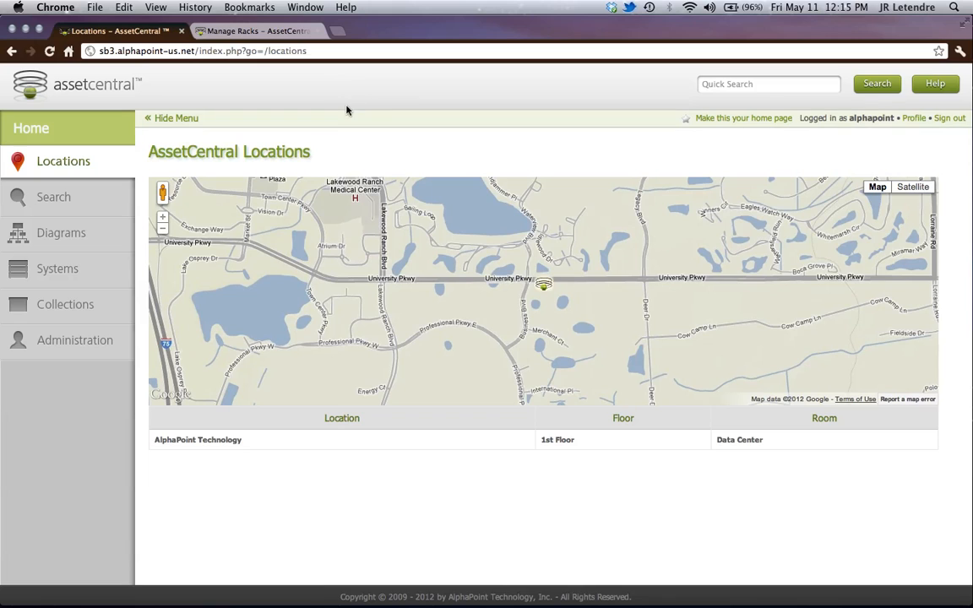
# Open Rack A-01 from the Data Center room's floor plan and start adding an asset to it.
pyautogui.click(750, 442)
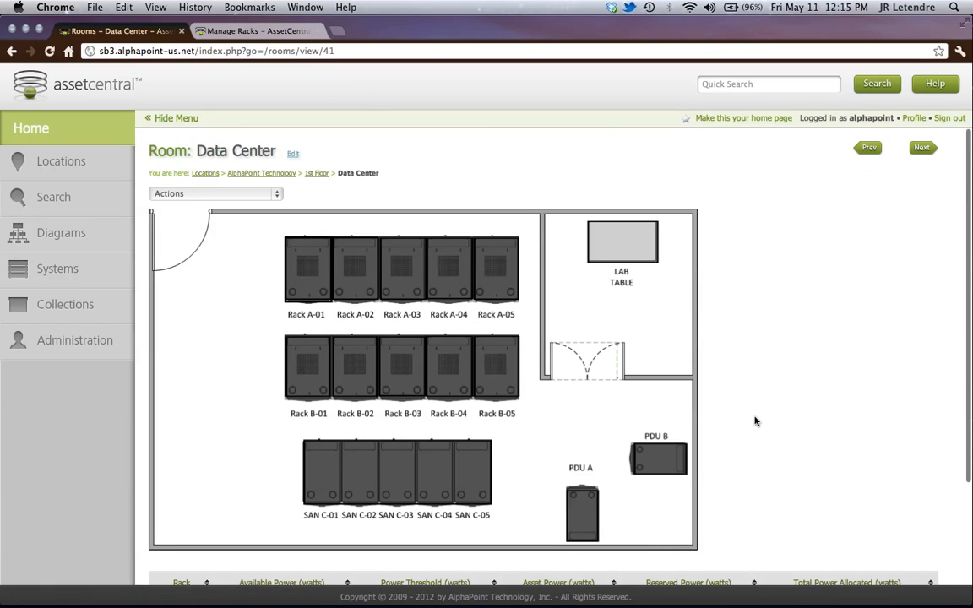
pyautogui.click(322, 285)
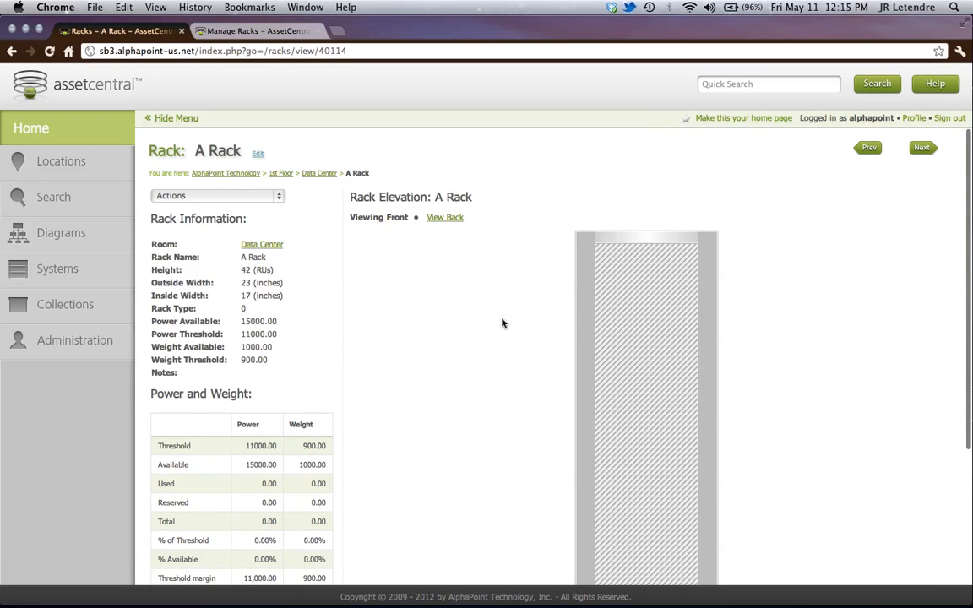
pyautogui.scroll(-5, 463, 314)
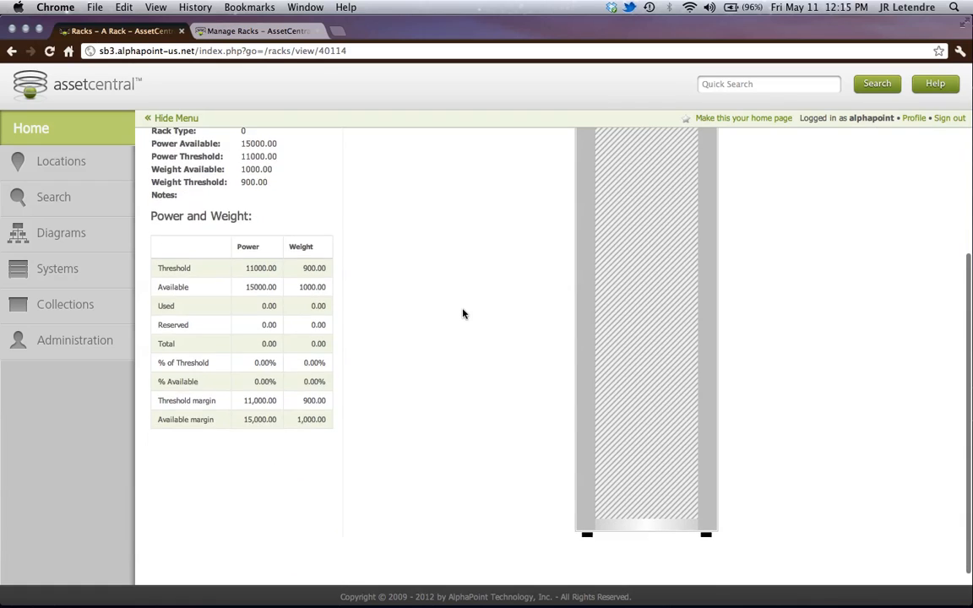
pyautogui.scroll(5, 463, 314)
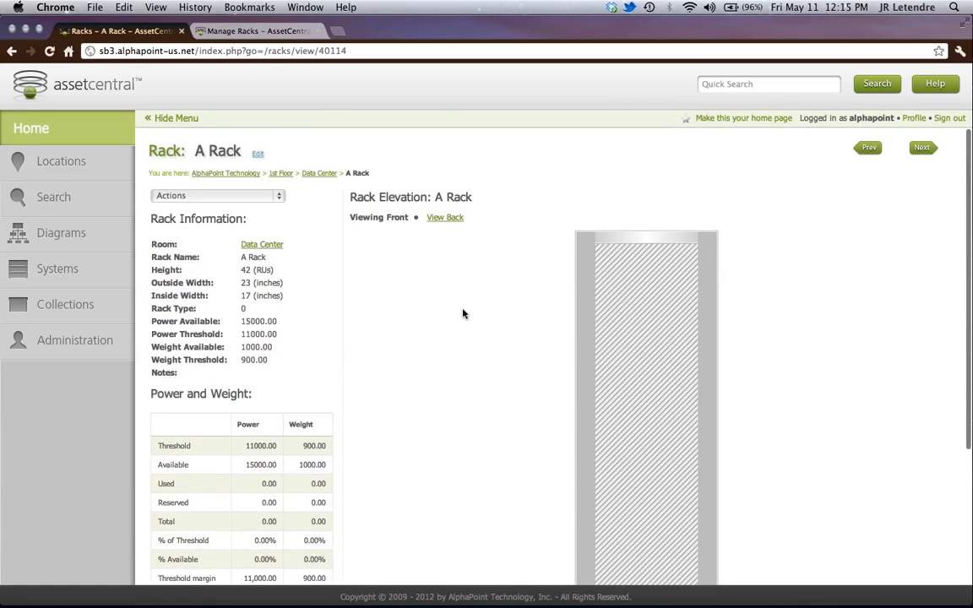
pyautogui.click(279, 200)
pyautogui.click(254, 206)
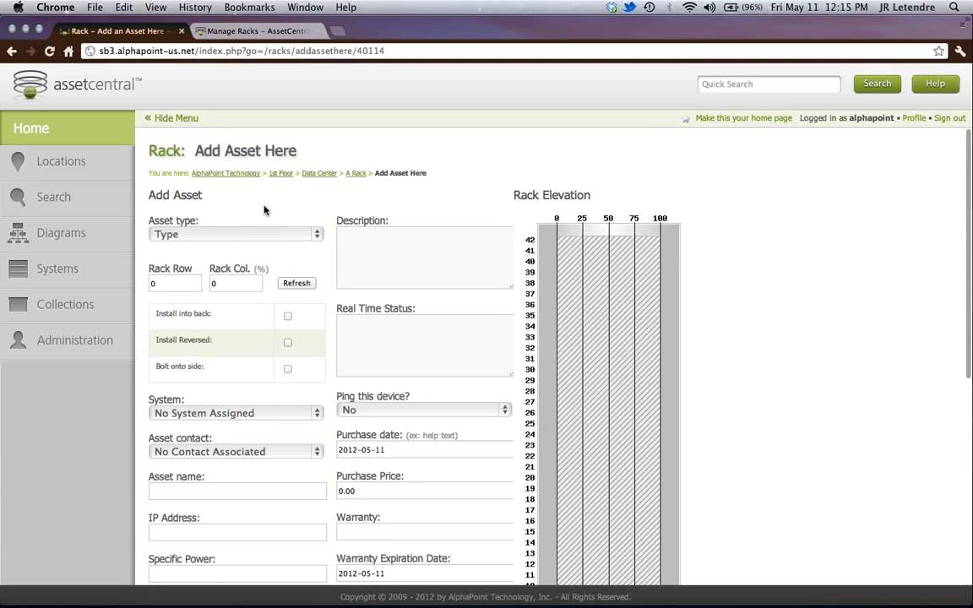
# Set the new asset's type to Cisco 520 Firewall.
pyautogui.click(308, 235)
pyautogui.scroll(-15, 312, 361)
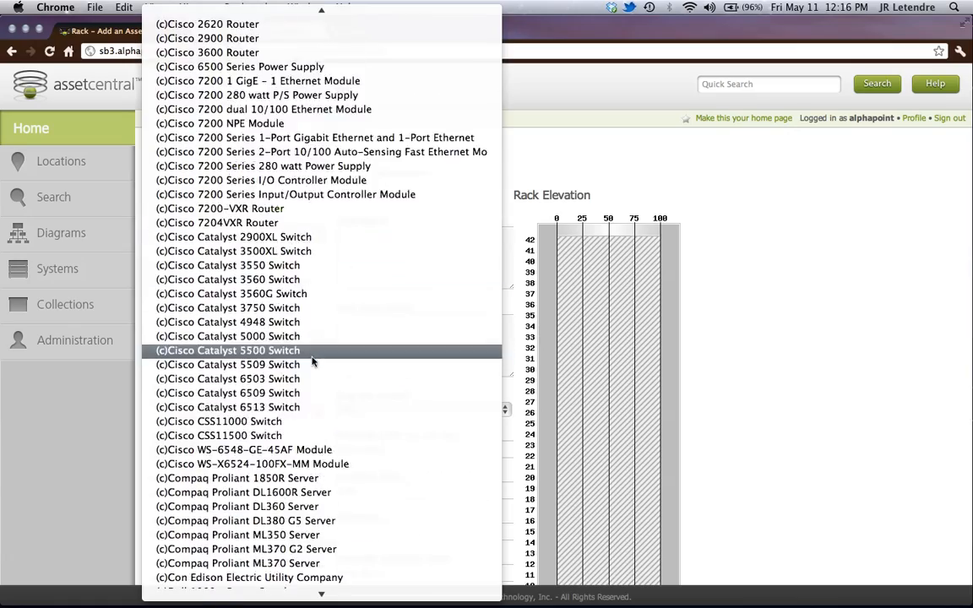
pyautogui.scroll(-15, 312, 362)
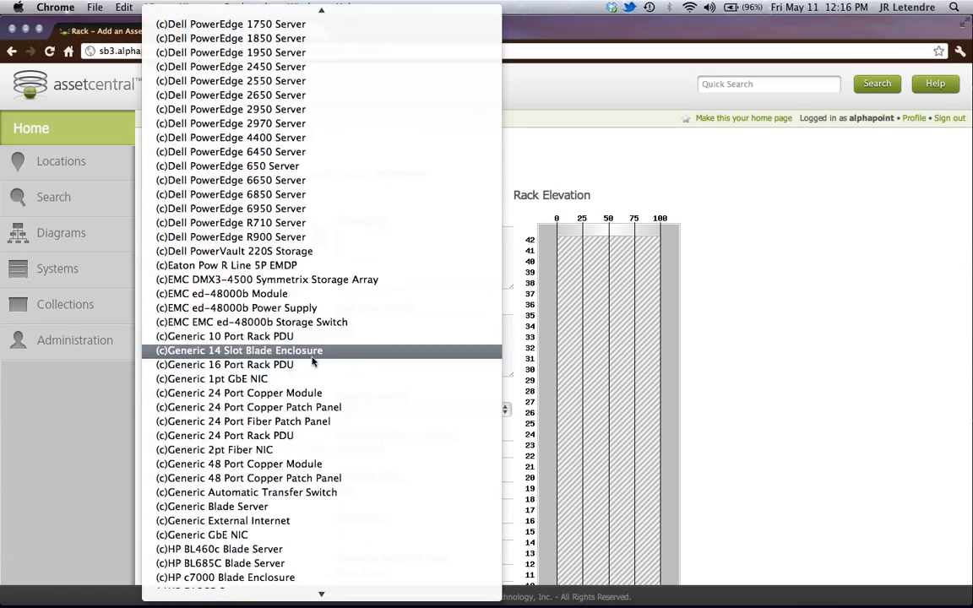
pyautogui.scroll(-12, 313, 362)
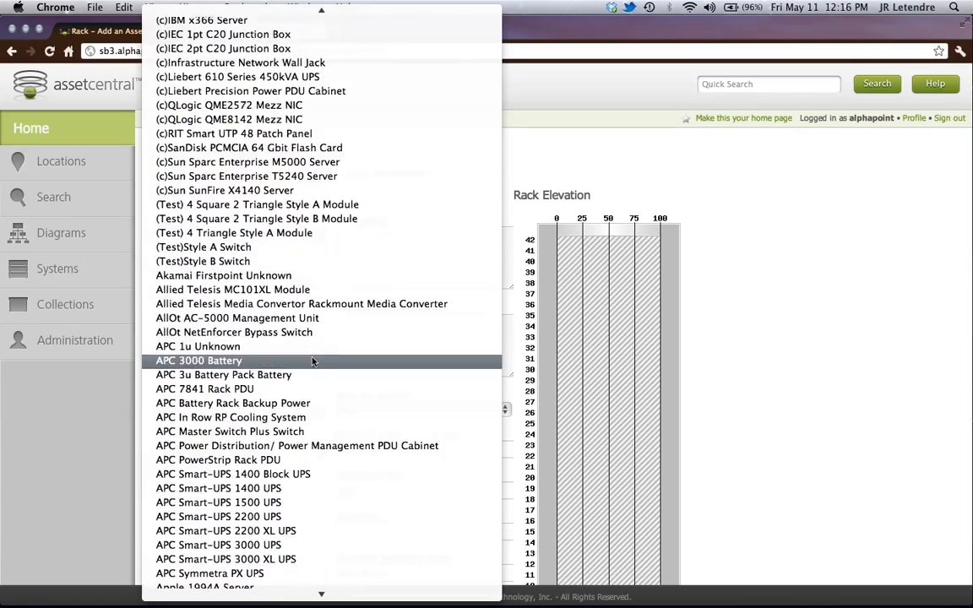
pyautogui.scroll(-16, 312, 361)
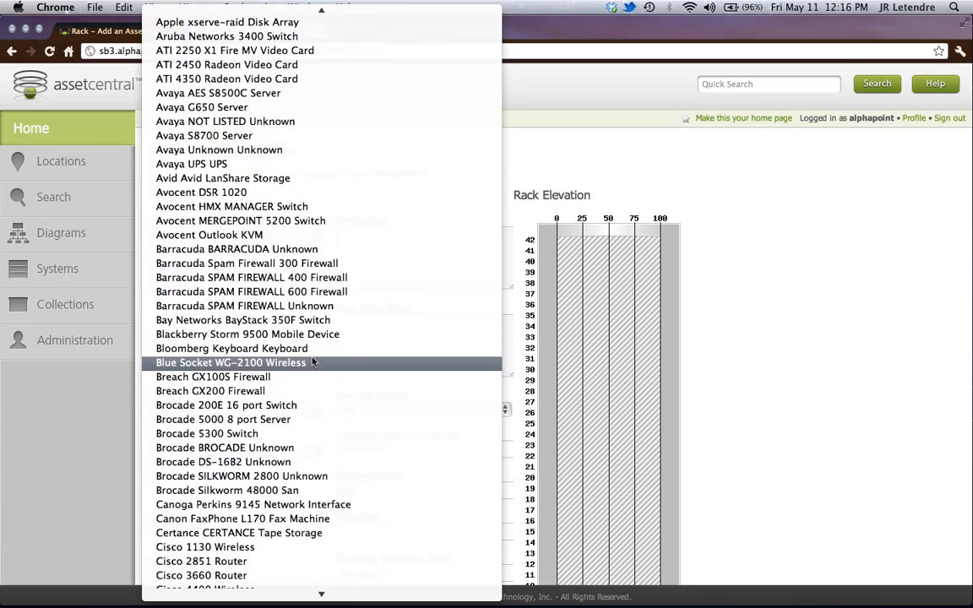
pyautogui.scroll(-2, 304, 452)
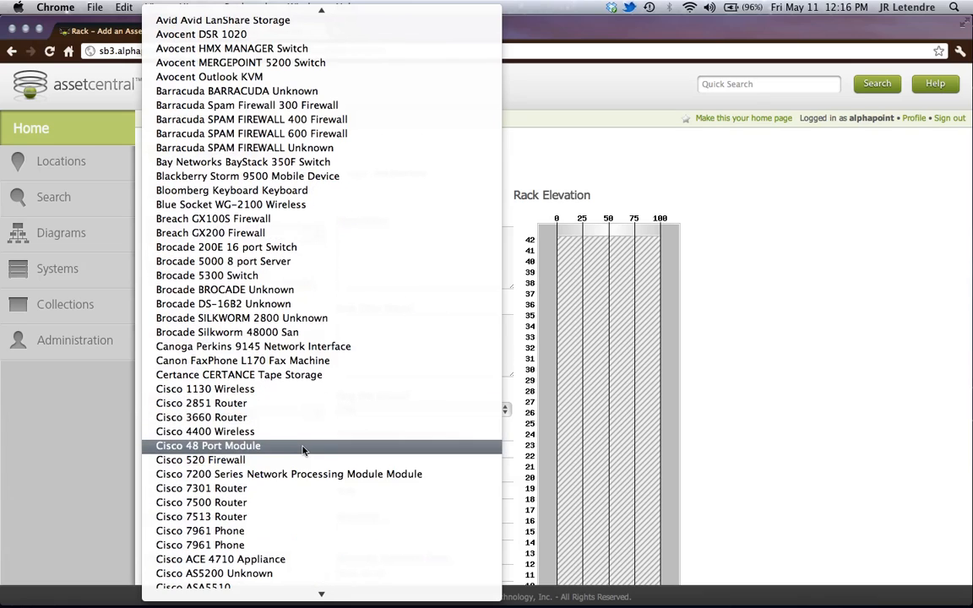
pyautogui.click(243, 454)
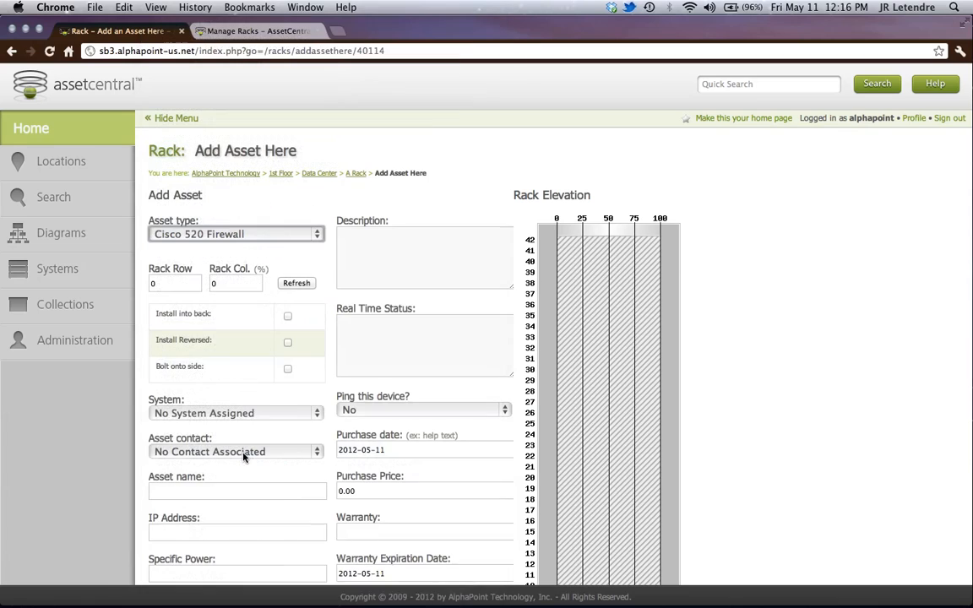
# Position the firewall at rack row 42, column 0, and refresh the rack elevation preview.
pyautogui.click(144, 282)
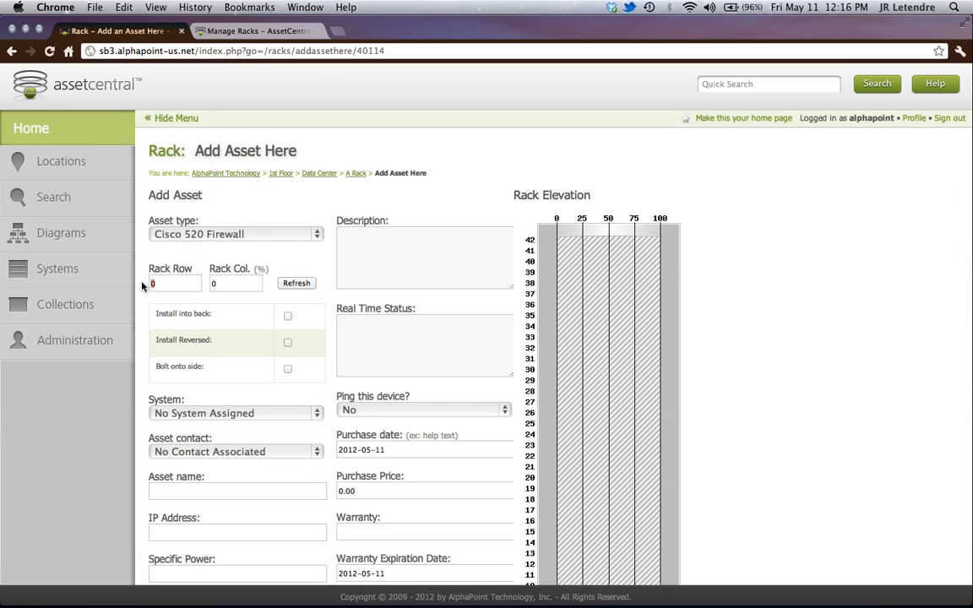
pyautogui.write('42')
pyautogui.click(225, 288)
pyautogui.click(297, 284)
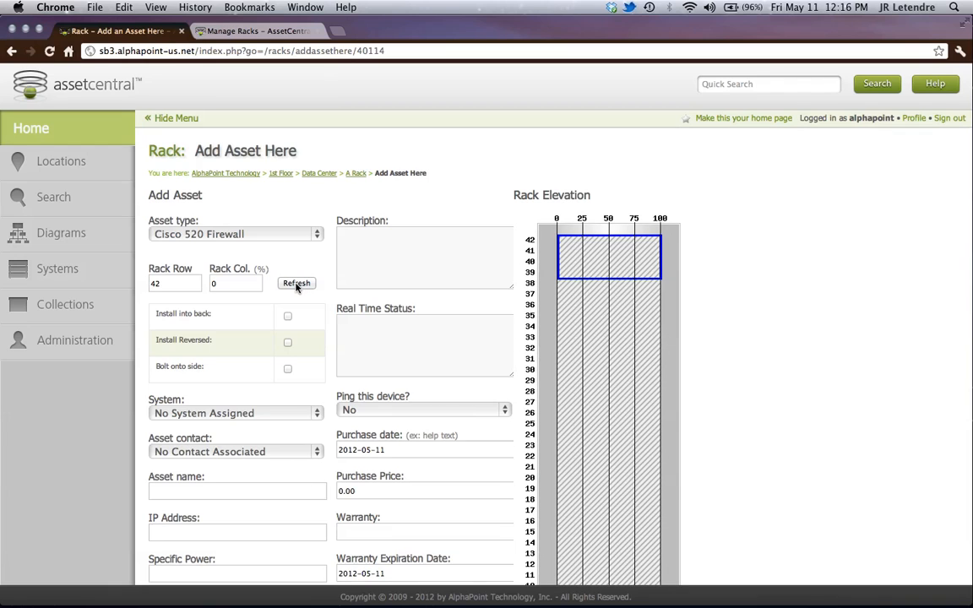
# Choose No System Assigned as the system and No Contact Associated as the asset contact.
pyautogui.scroll(-1, 236, 323)
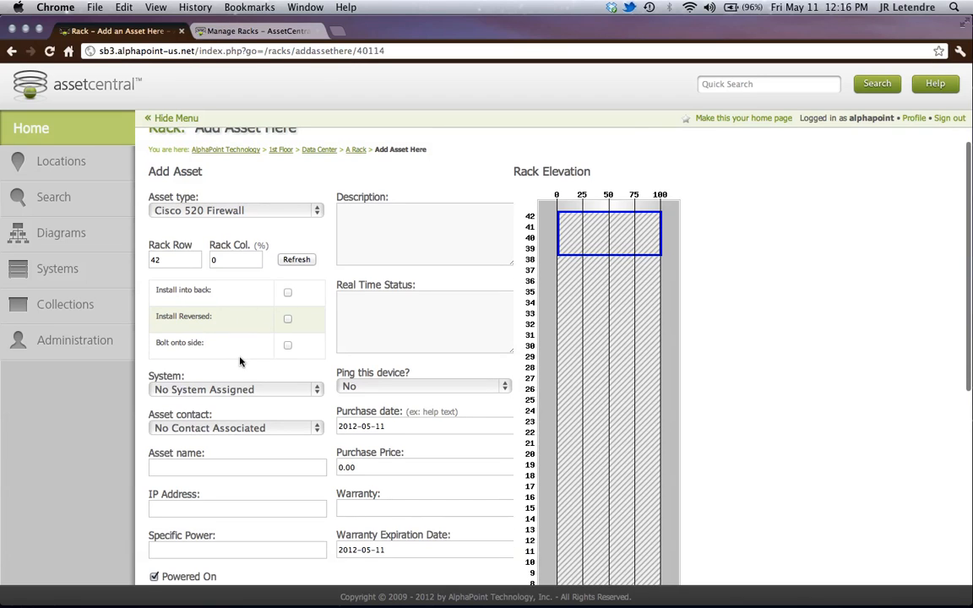
pyautogui.scroll(-1, 240, 361)
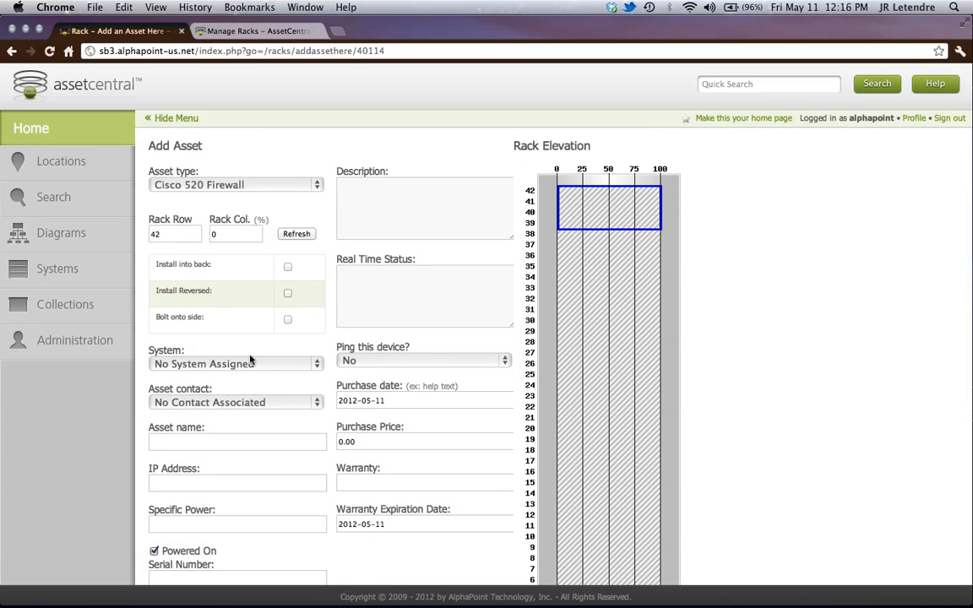
pyautogui.click(315, 365)
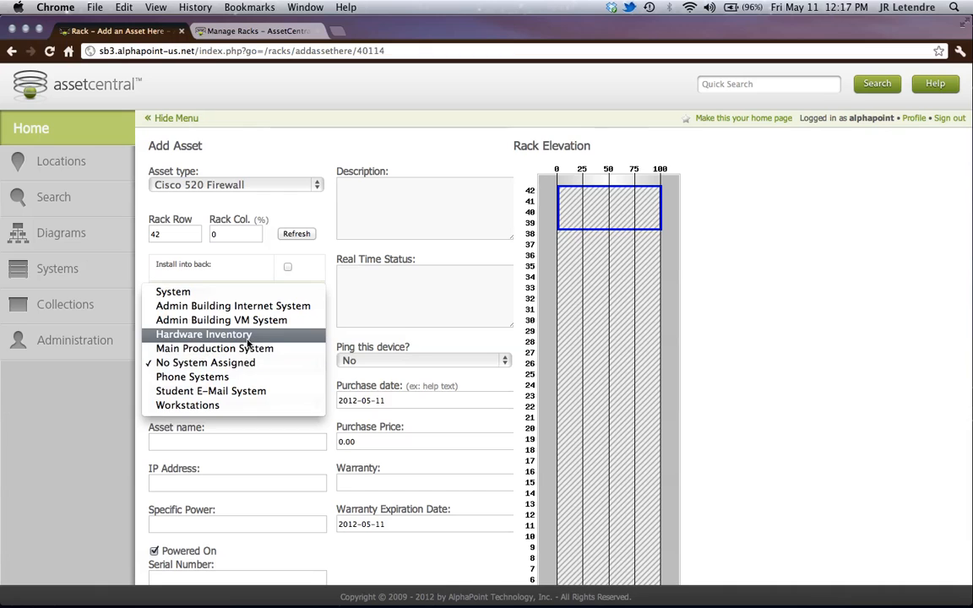
pyautogui.click(221, 368)
pyautogui.scroll(-1, 263, 372)
pyautogui.click(281, 360)
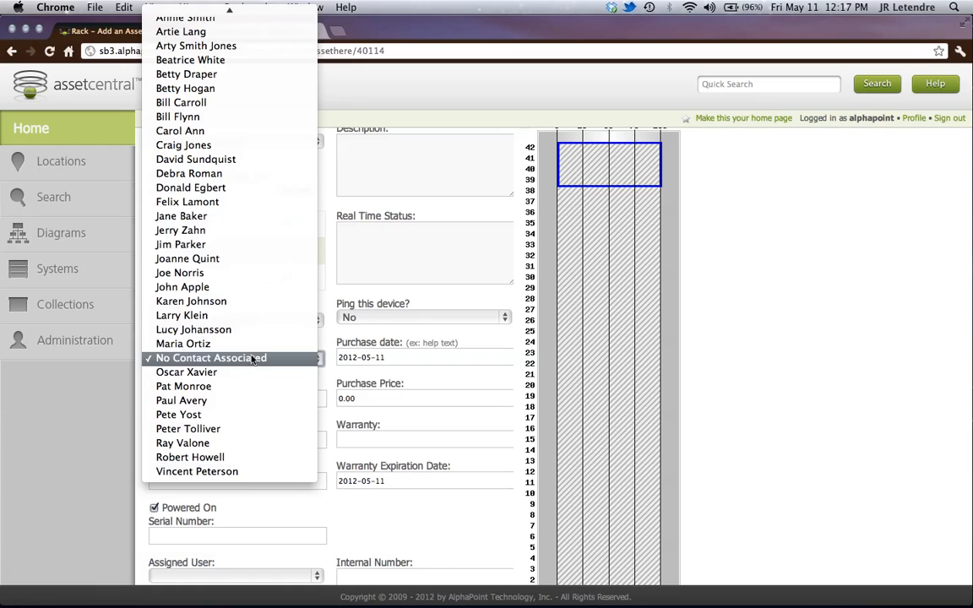
pyautogui.click(251, 359)
# Name the asset "Cisco Firewall" and set its specific power to 200.
pyautogui.scroll(-1, 239, 396)
pyautogui.click(233, 386)
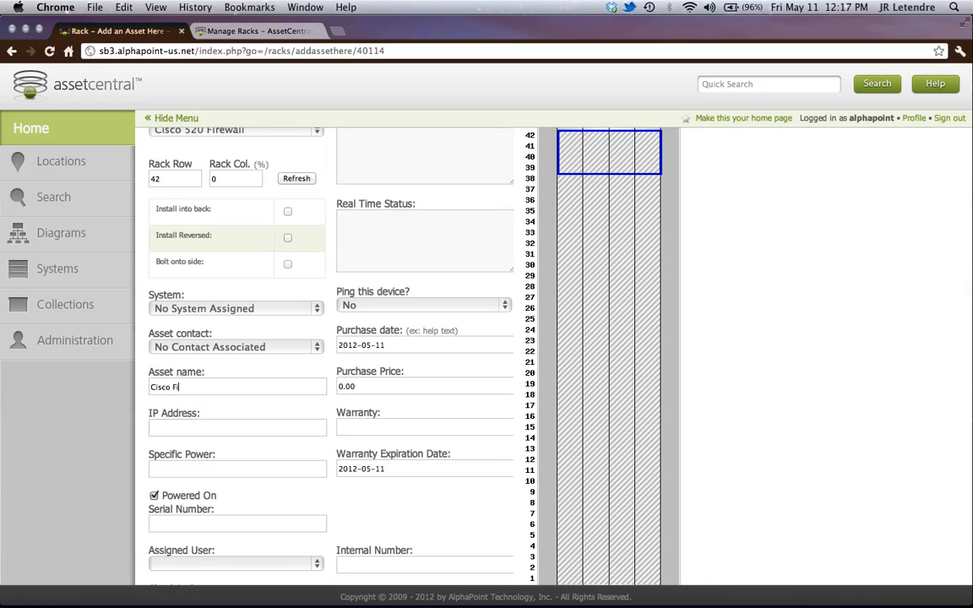
pyautogui.click(213, 428)
pyautogui.scroll(-1, 213, 426)
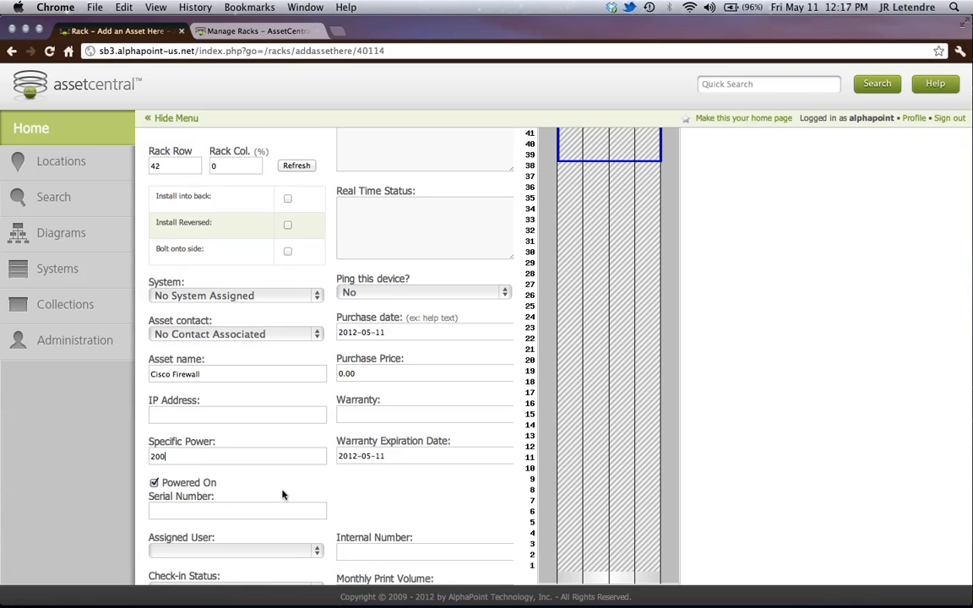
# Examine the remaining asset fields, including the Assigned User and Owner Status choices and the Qtr Maint date picker.
pyautogui.scroll(-3, 254, 446)
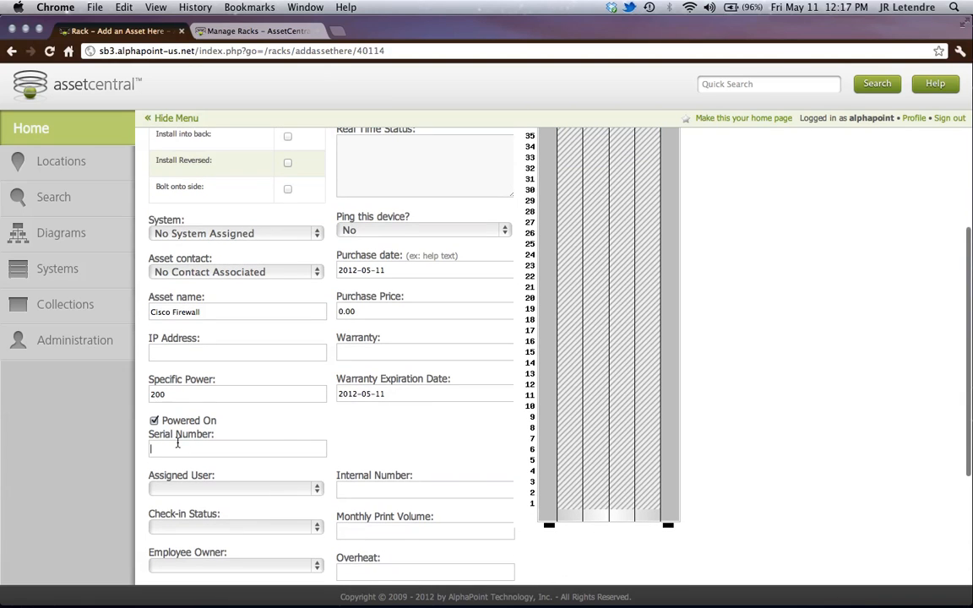
pyautogui.scroll(-6, 291, 437)
pyautogui.scroll(-2, 295, 438)
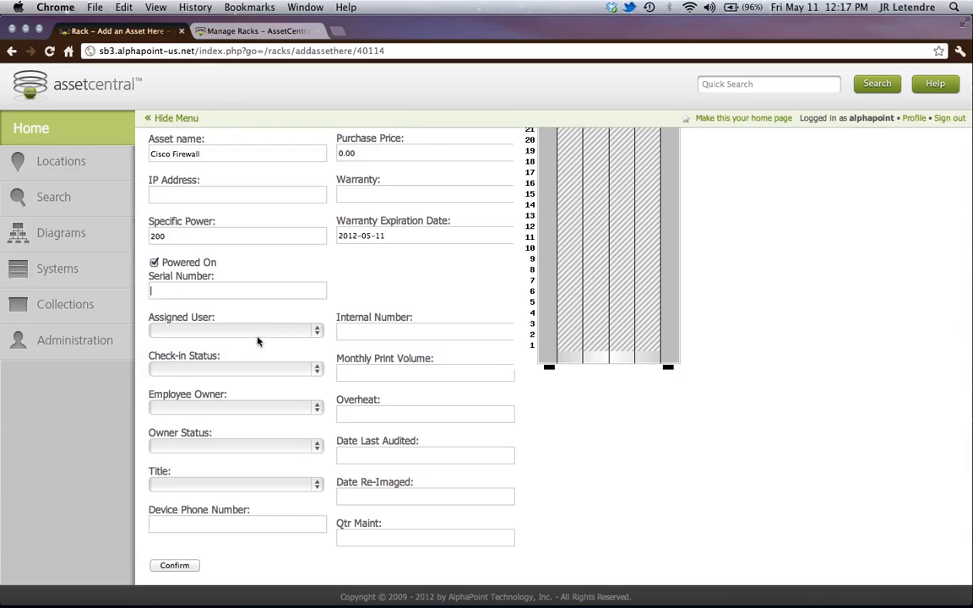
pyautogui.click(313, 331)
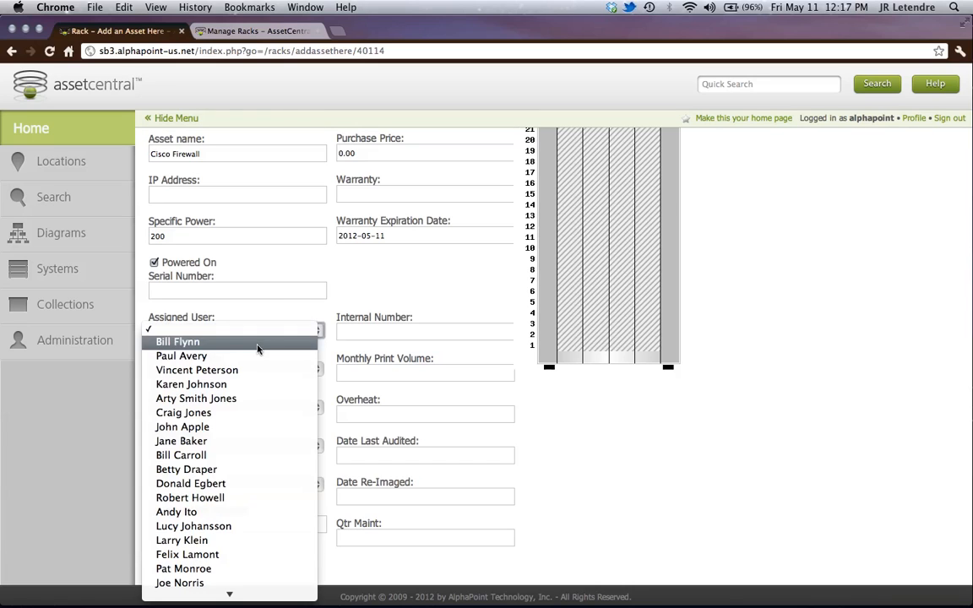
pyautogui.click(267, 320)
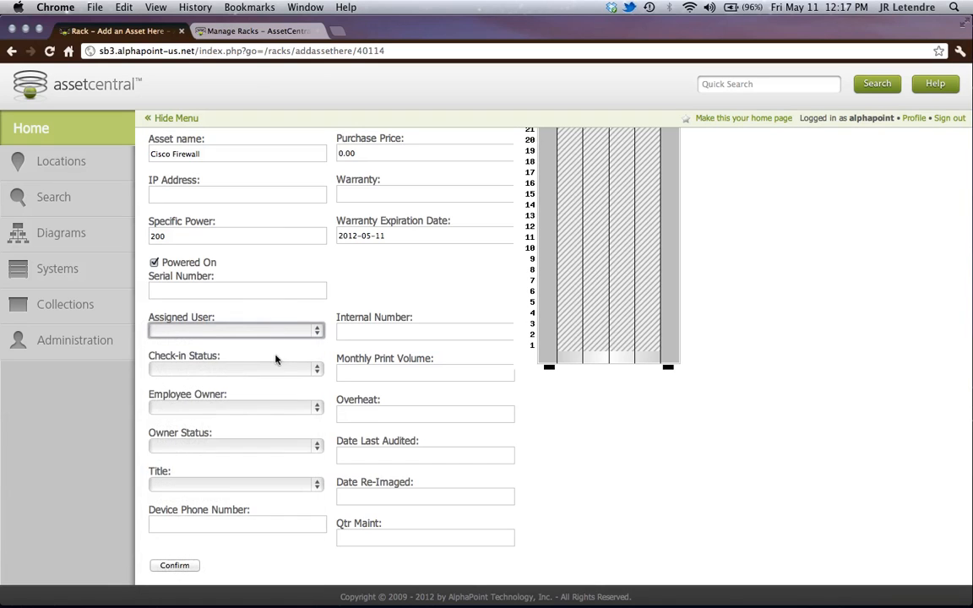
pyautogui.scroll(-1, 275, 326)
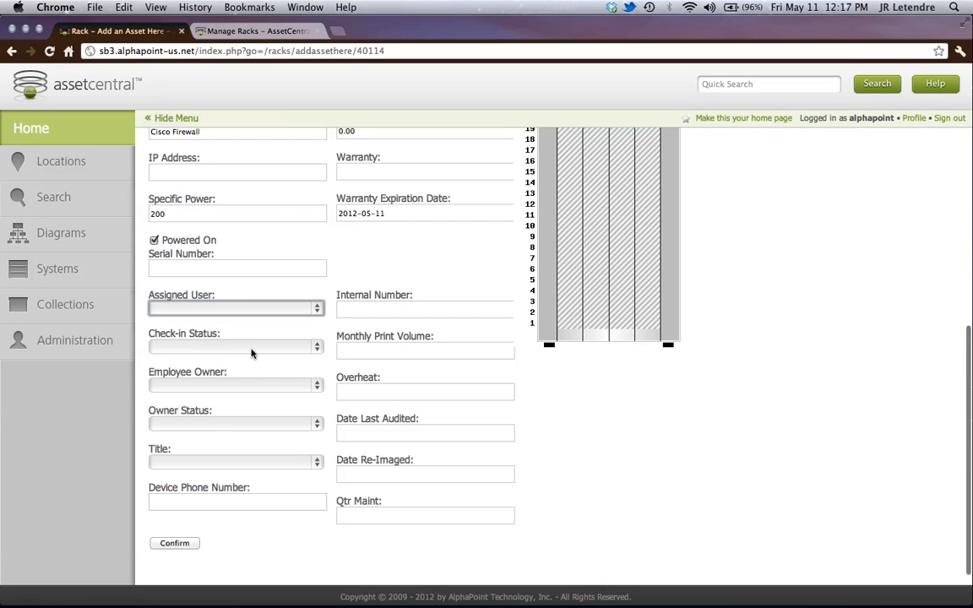
pyautogui.click(220, 423)
pyautogui.click(247, 412)
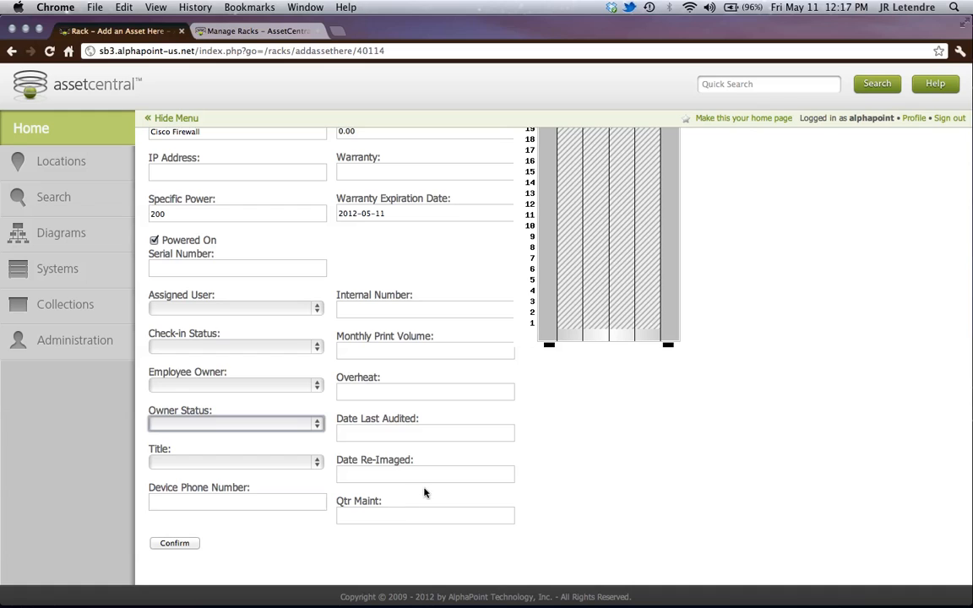
pyautogui.click(381, 512)
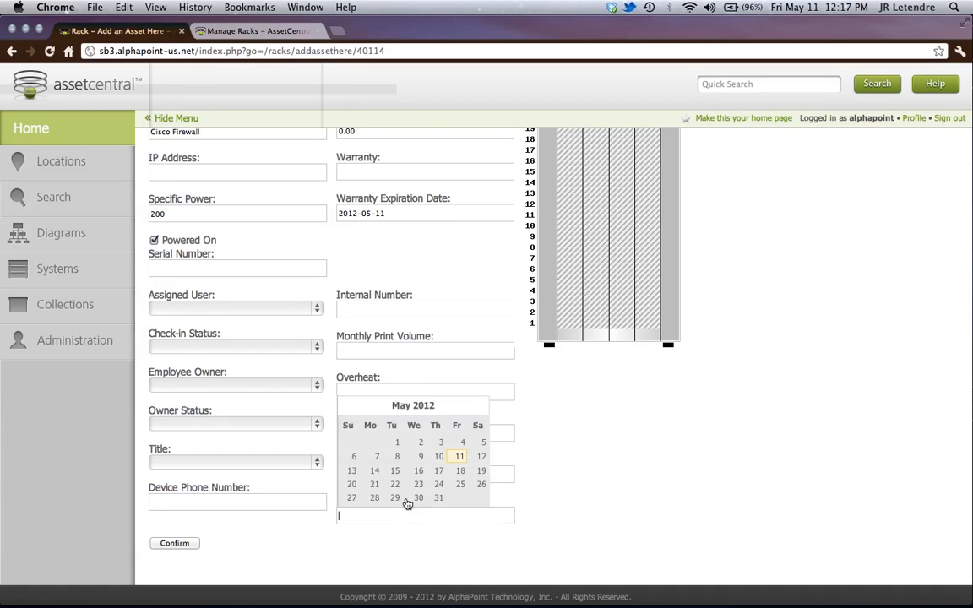
pyautogui.click(540, 505)
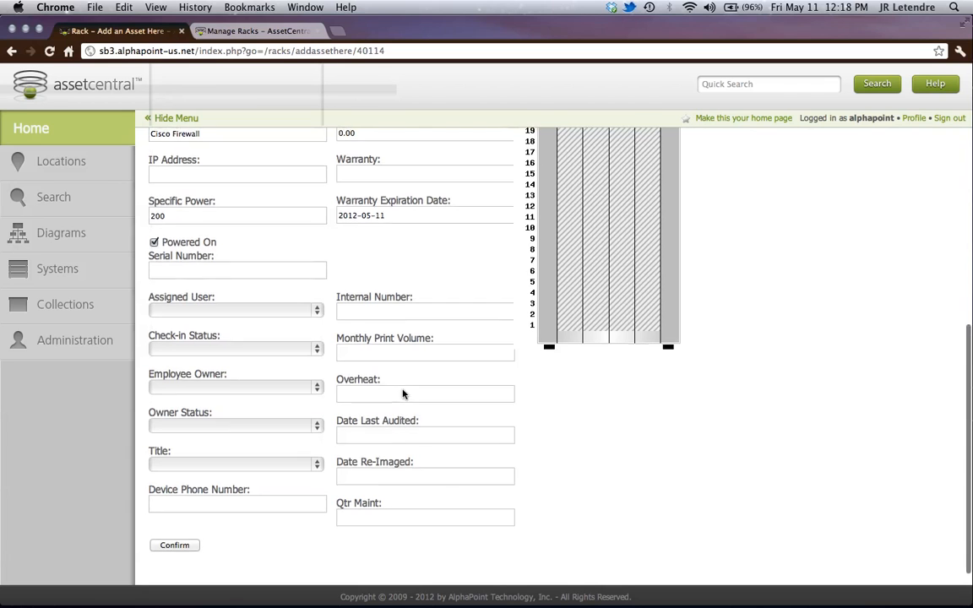
pyautogui.scroll(3, 402, 393)
pyautogui.scroll(8, 402, 393)
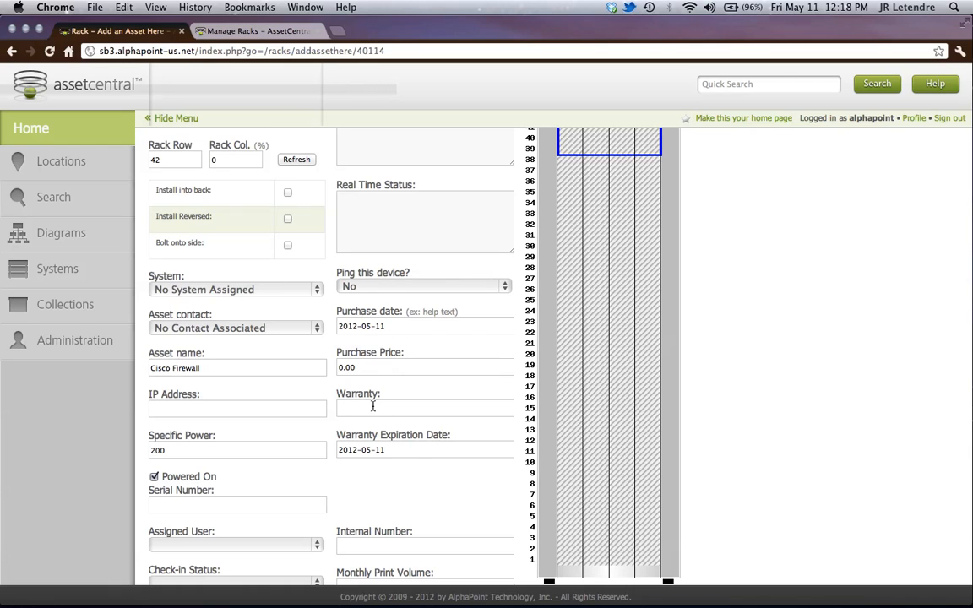
pyautogui.scroll(5, 415, 438)
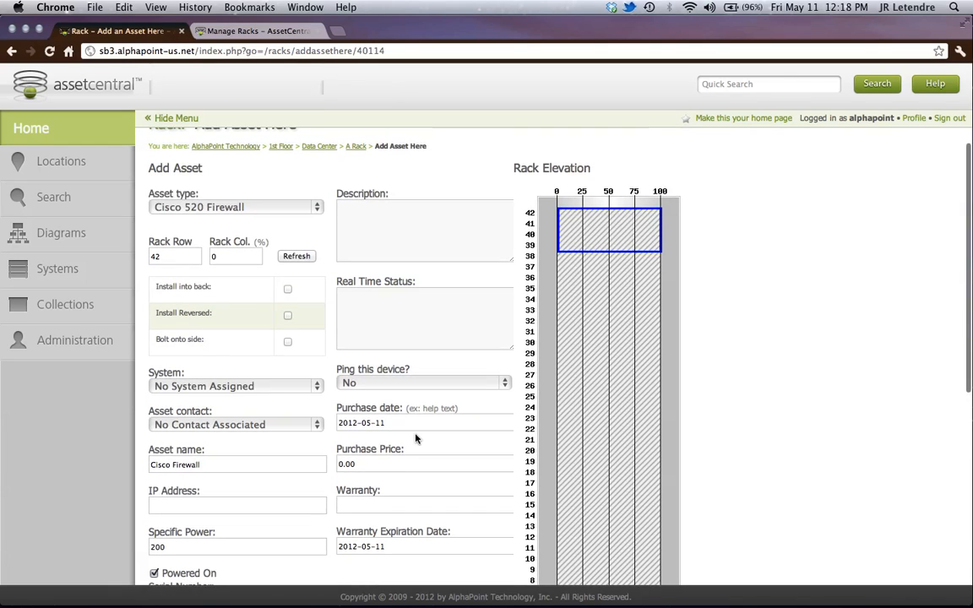
# Confirm the completed asset form to add the Cisco Firewall to the rack.
pyautogui.scroll(-10, 377, 289)
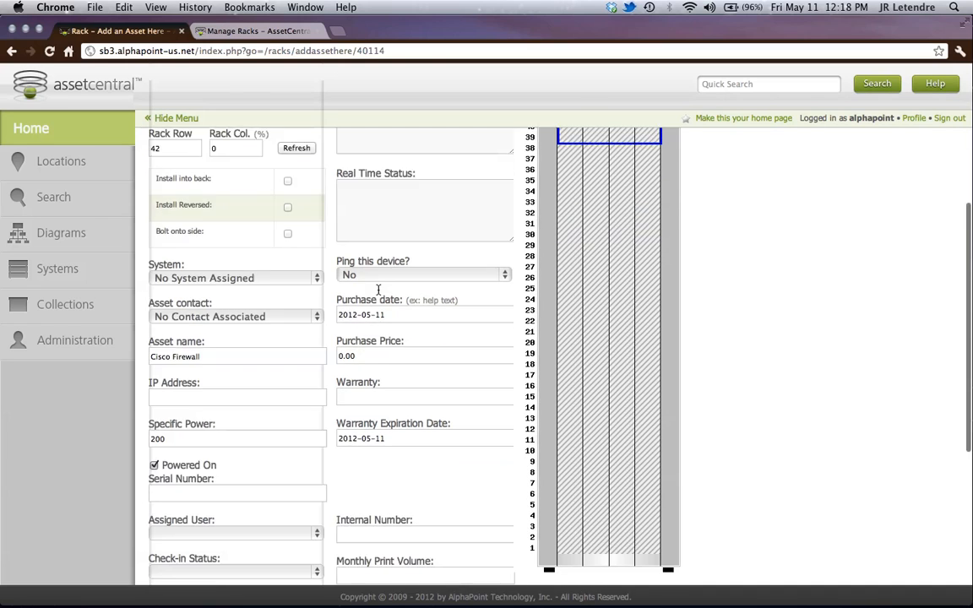
pyautogui.click(169, 525)
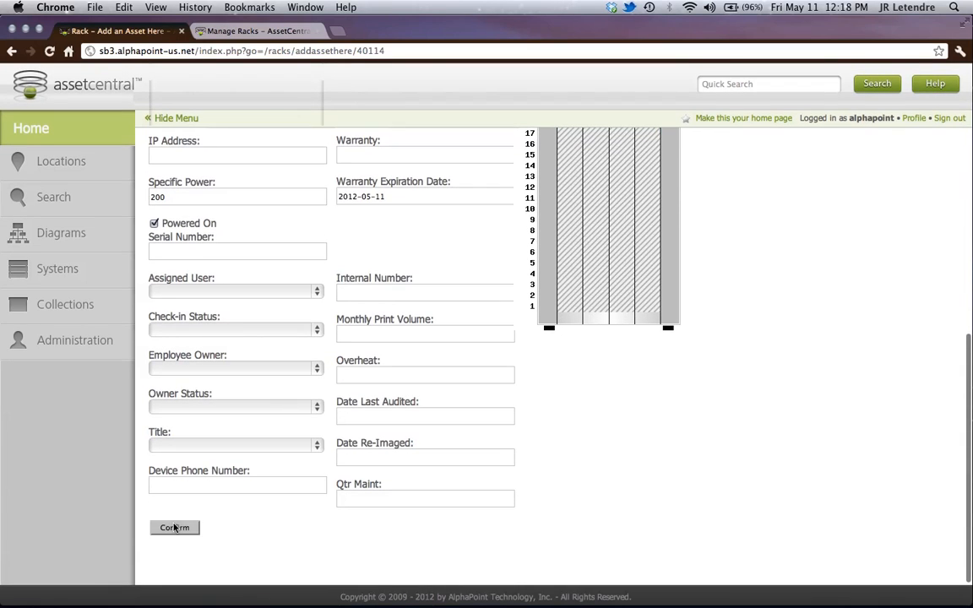
pyautogui.click(167, 527)
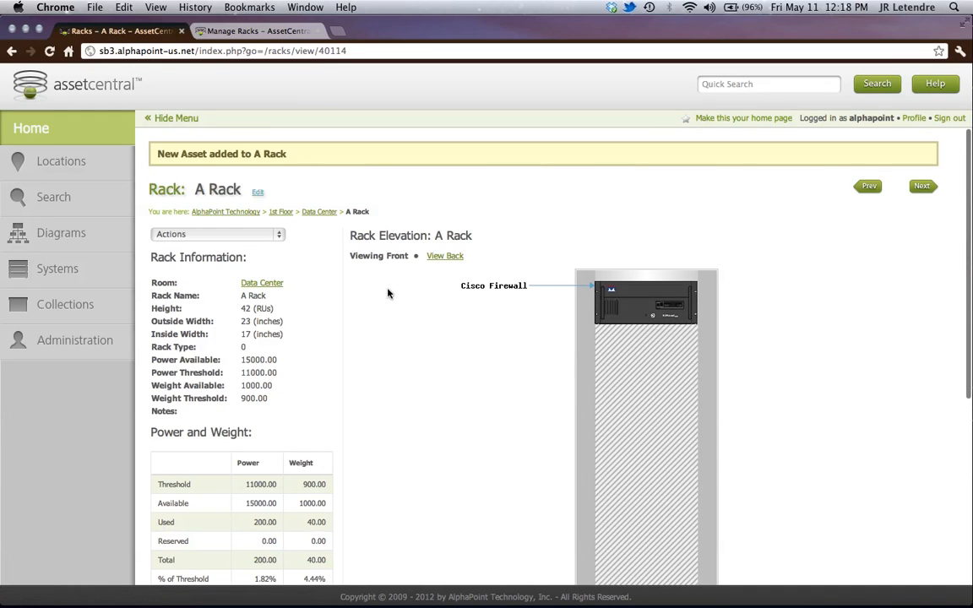
# Open the Cisco Firewall from the rack elevation and review its placement and asset information.
pyautogui.click(617, 305)
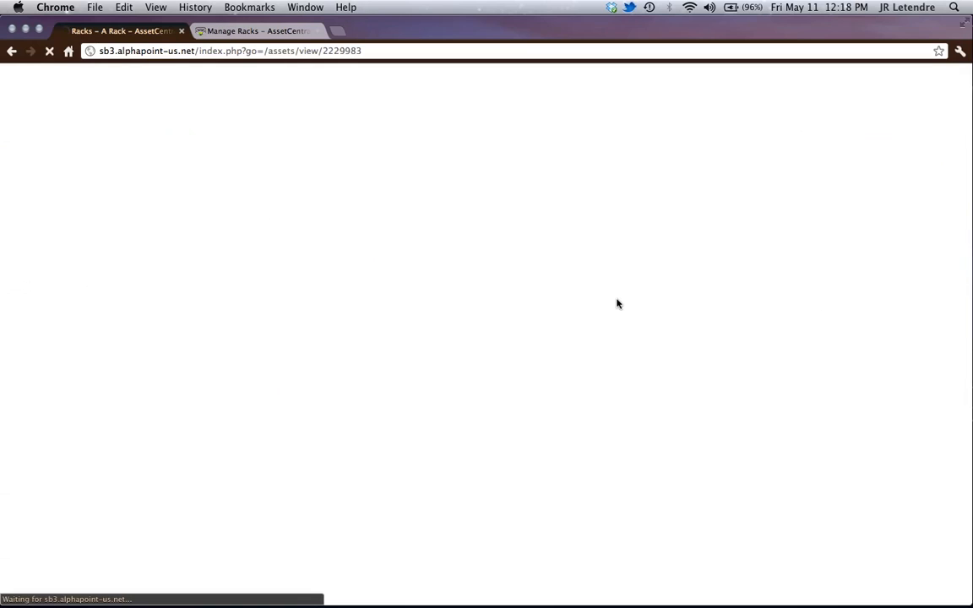
pyautogui.scroll(-3, 413, 436)
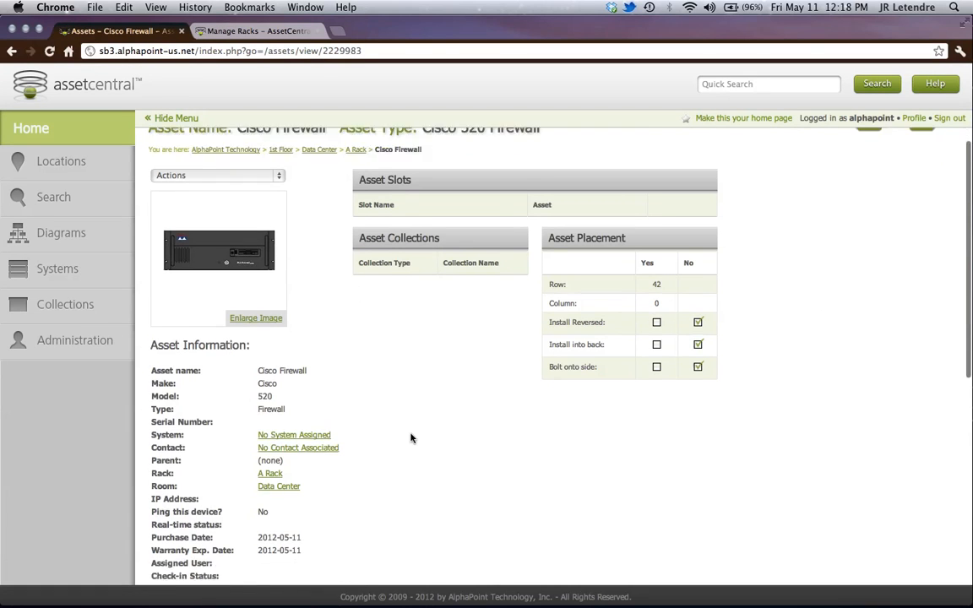
pyautogui.scroll(-6, 375, 372)
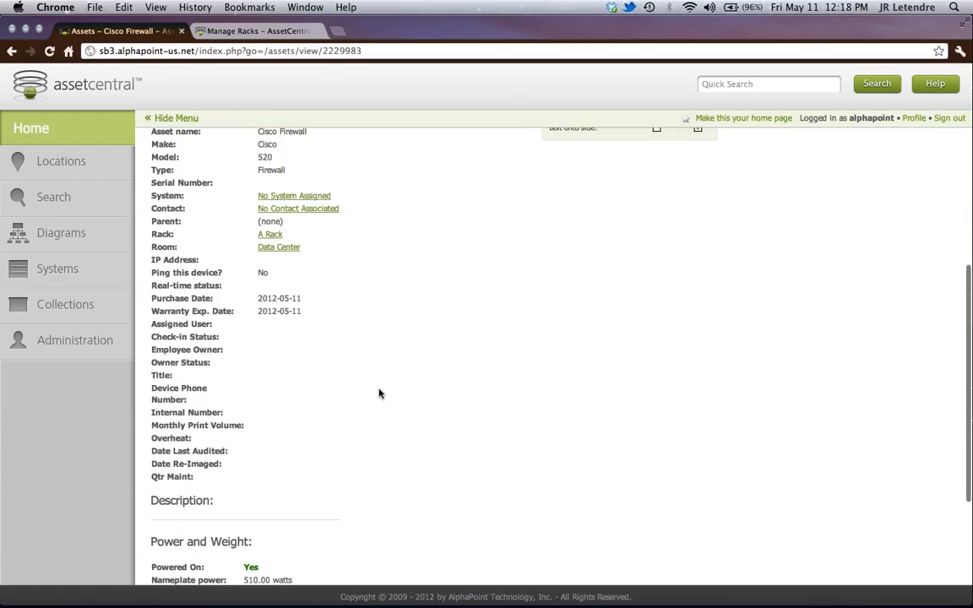
# Open the Cisco Firewall's Change Asset Information form to review its editable fields, and close it without saving.
pyautogui.scroll(10, 337, 423)
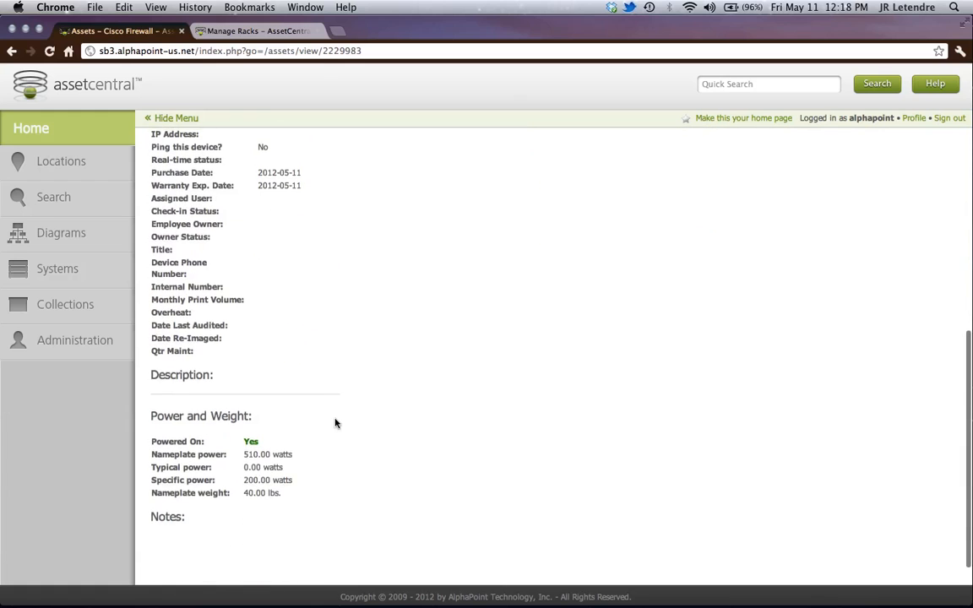
pyautogui.click(275, 199)
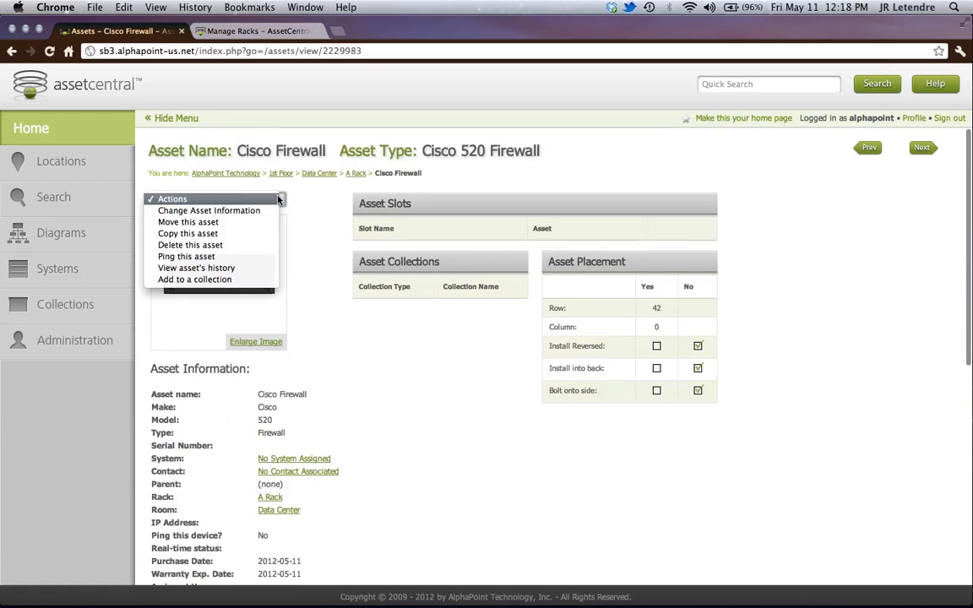
pyautogui.click(258, 212)
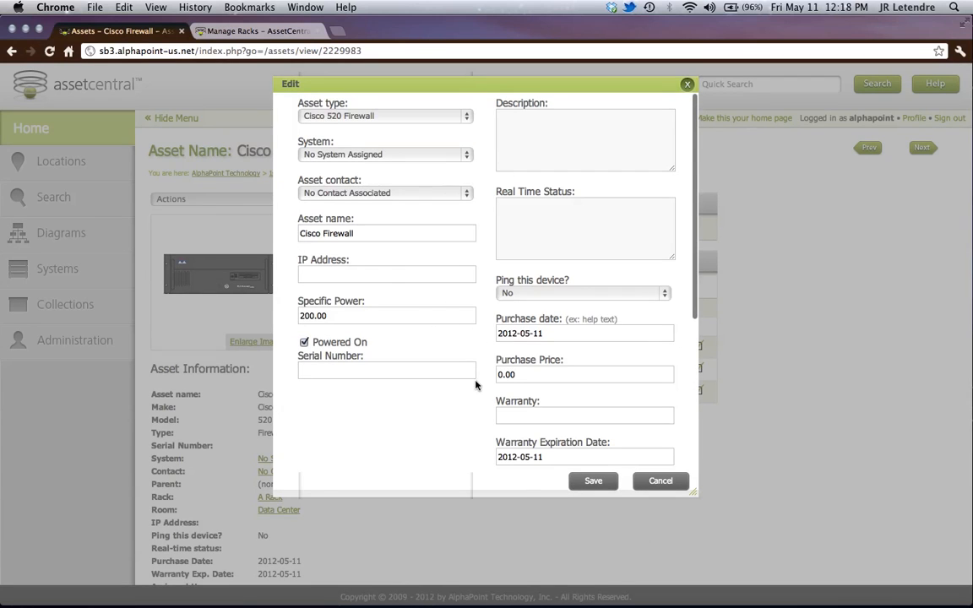
pyautogui.click(663, 481)
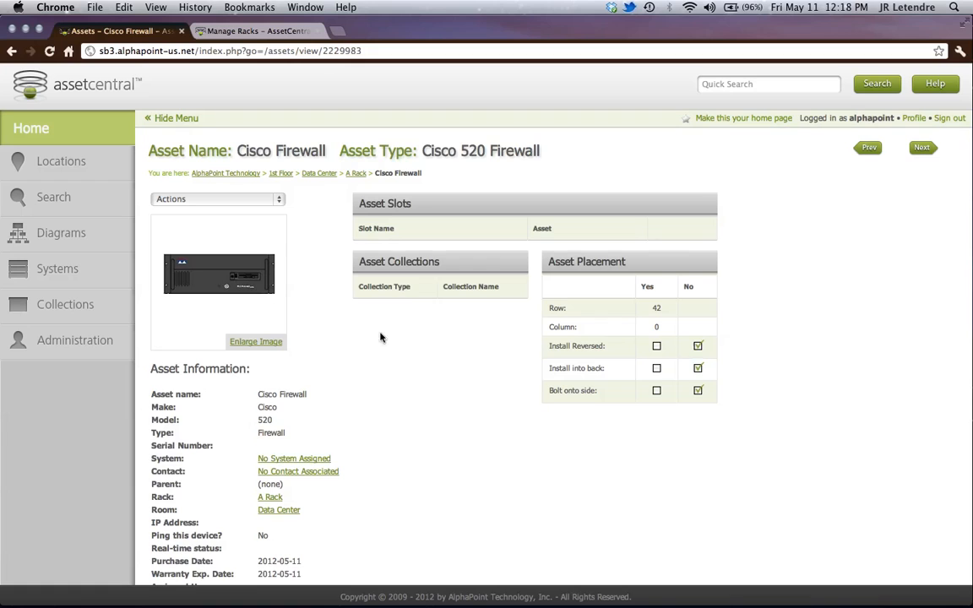
# Return to A Rack and review its rack information, power and weight table, and front elevation.
pyautogui.click(364, 174)
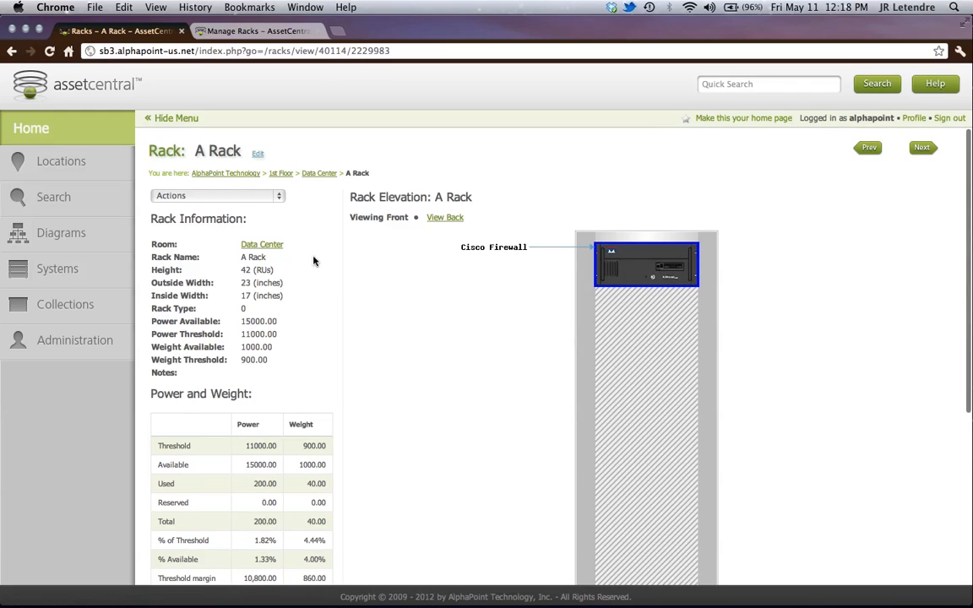
pyautogui.scroll(-5, 367, 269)
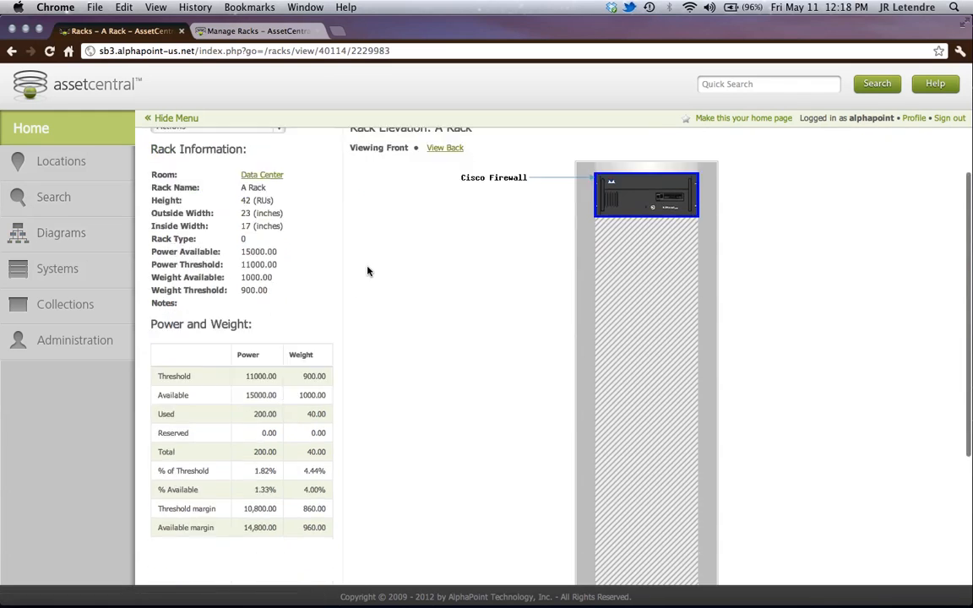
pyautogui.scroll(5, 367, 270)
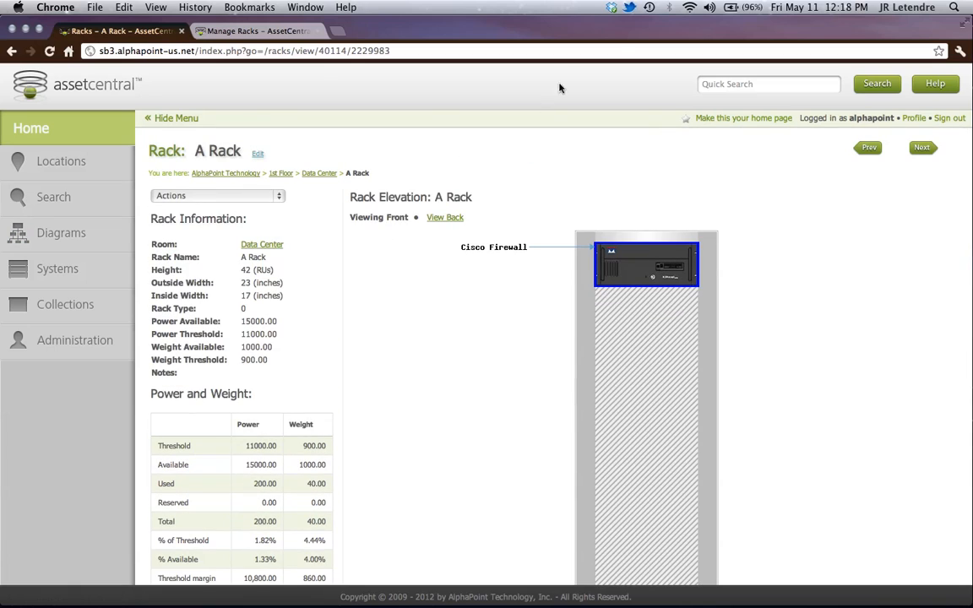